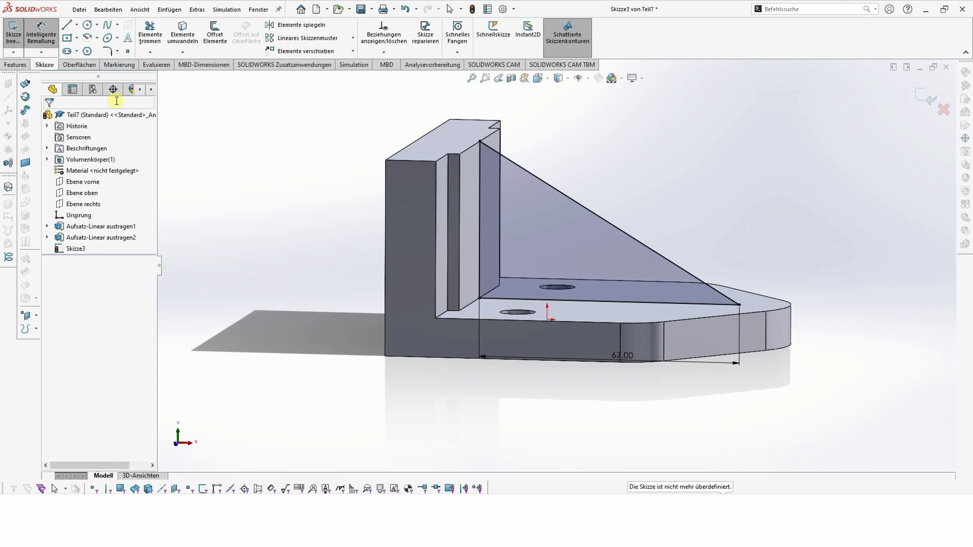
Step: Extrude the triangular rib sketch with the mid-plane end condition (Mittig) to a total width of 10 mm
left_click(15, 64)
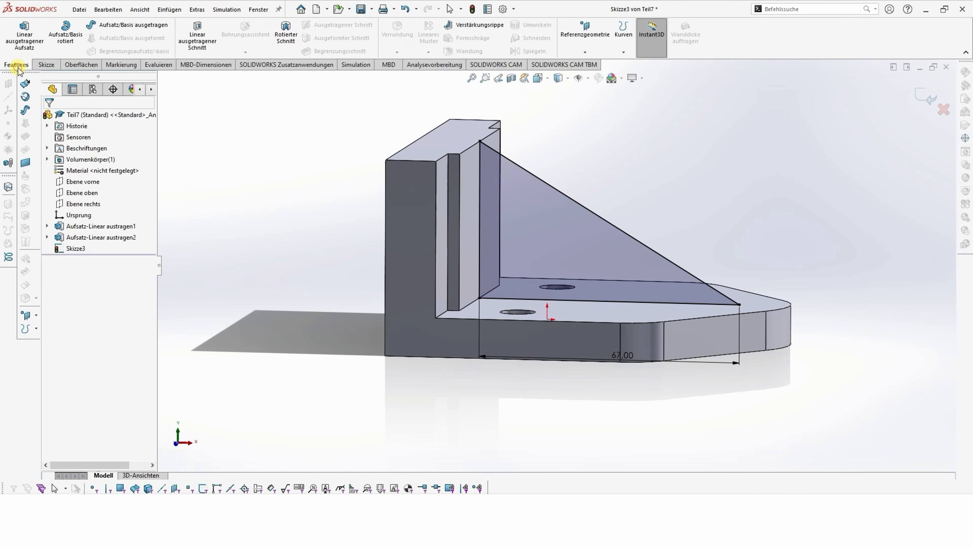
left_click(34, 37)
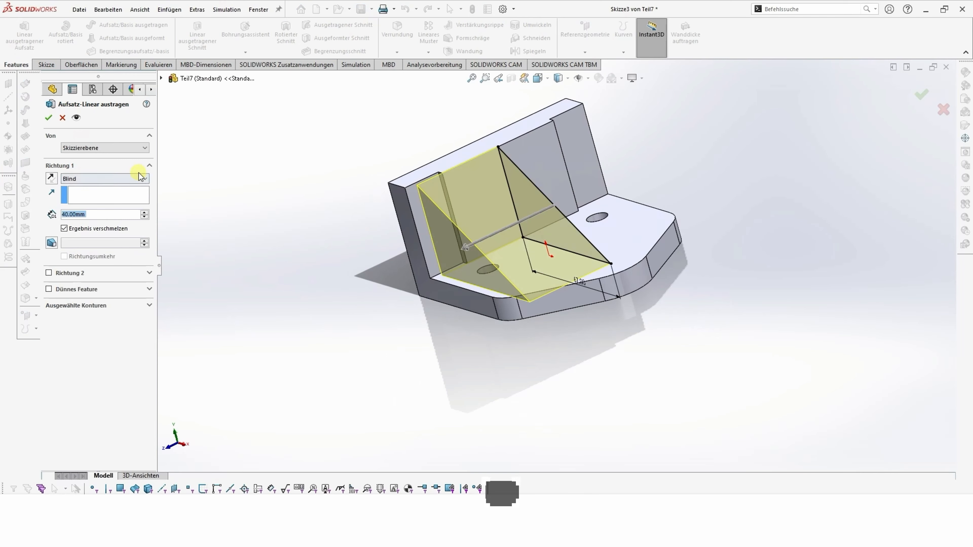
left_click(145, 179)
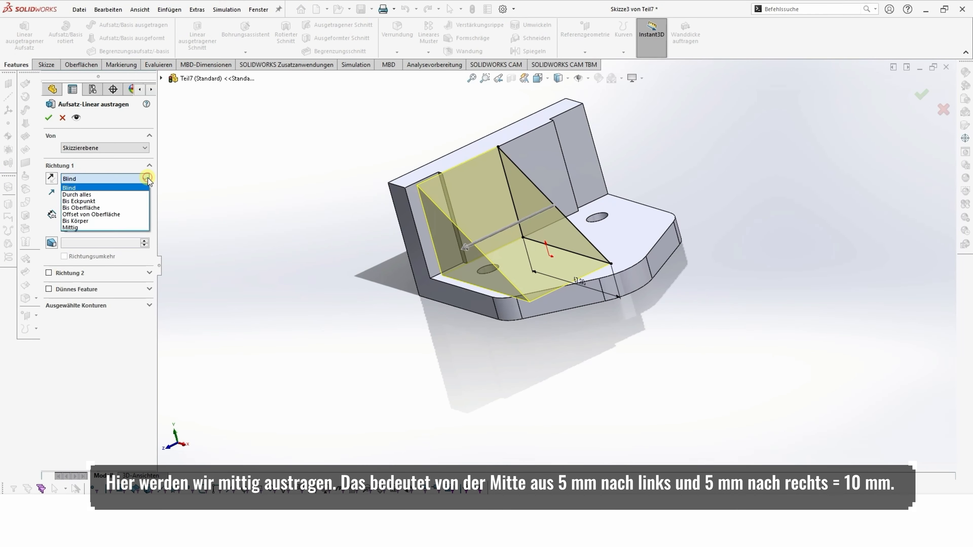
left_click(88, 229)
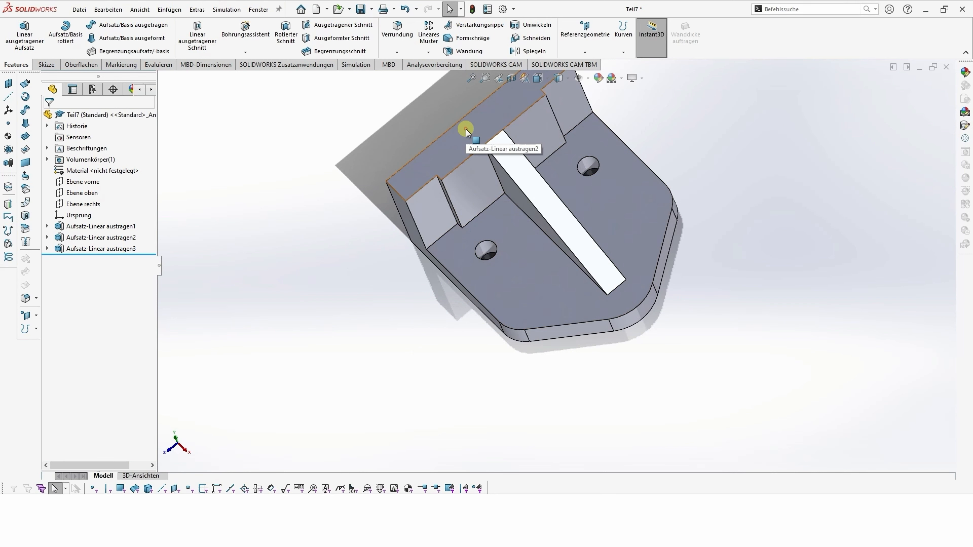
Step: Sketch a circle about 19 mm in diameter on the upright plate's top face plane, behind the plate and aligned with the origin
left_click(466, 129)
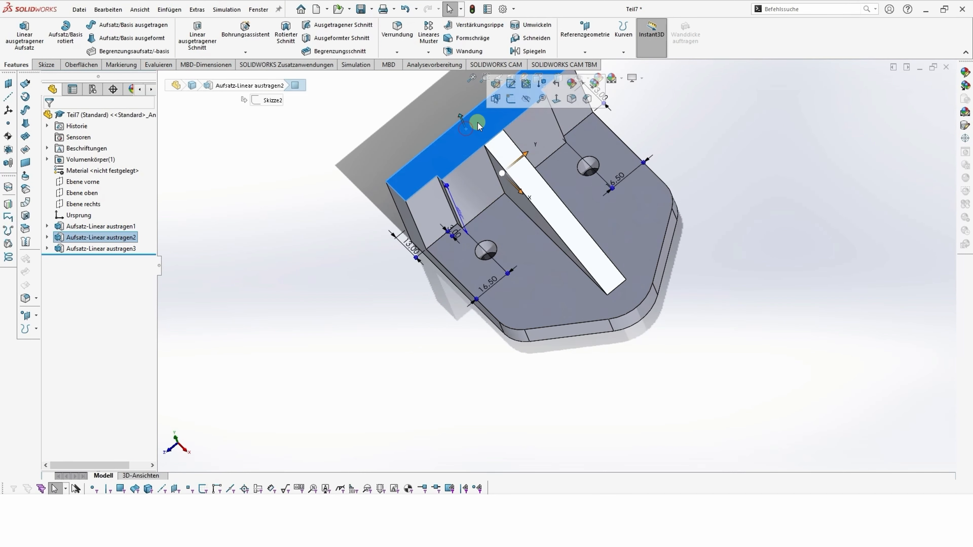
left_click(510, 101)
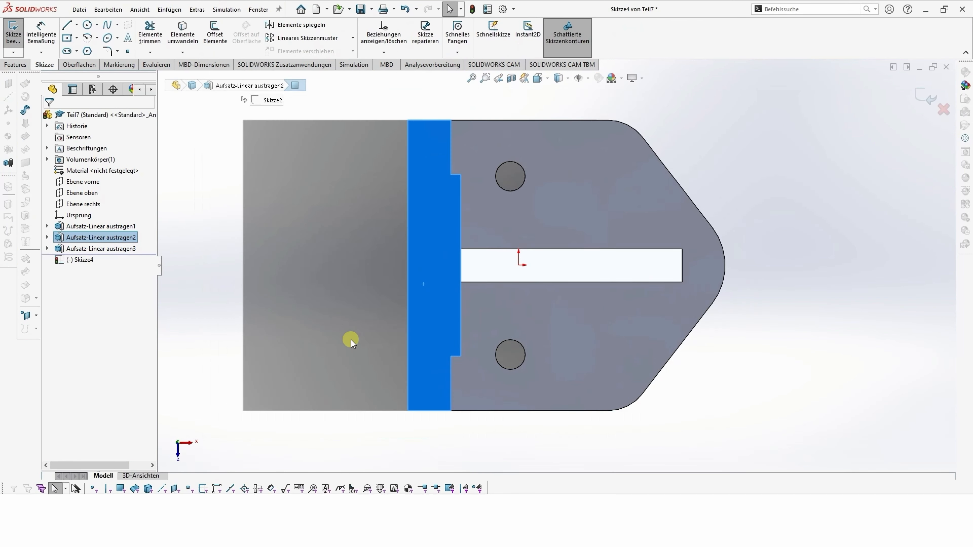
left_click(88, 25)
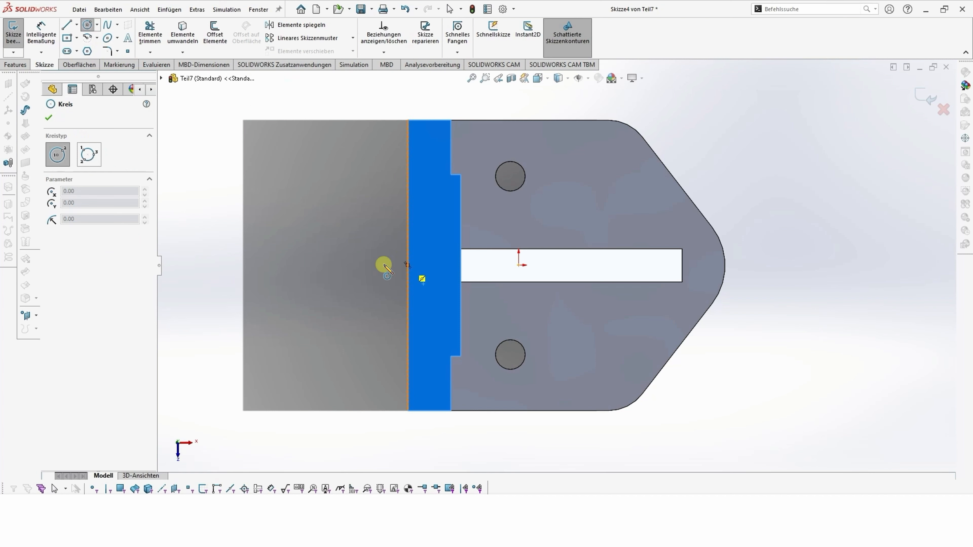
left_click(321, 265)
left_click(322, 233)
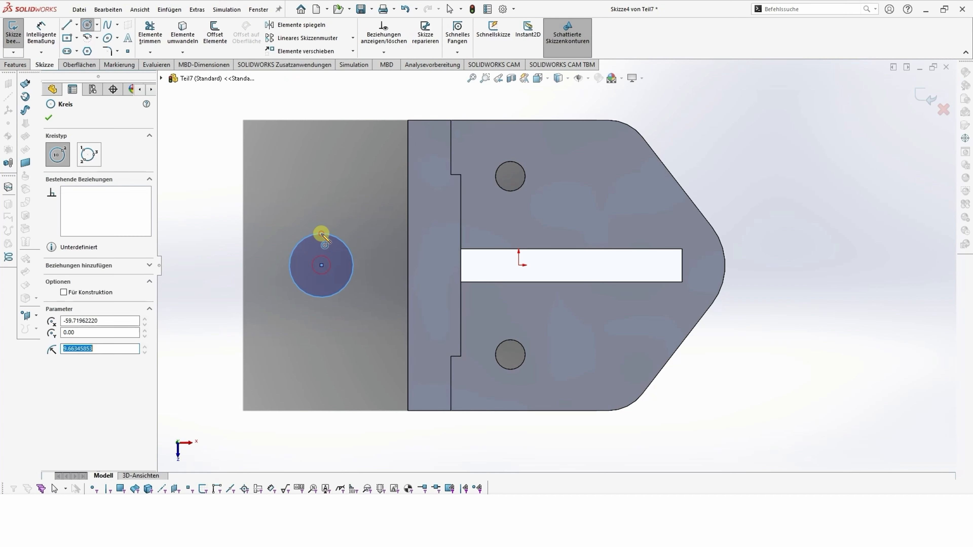
Step: Dimension the circle's diameter to 38 mm
left_click(41, 35)
left_click(298, 243)
left_click(271, 240)
type("38")
key("Return")
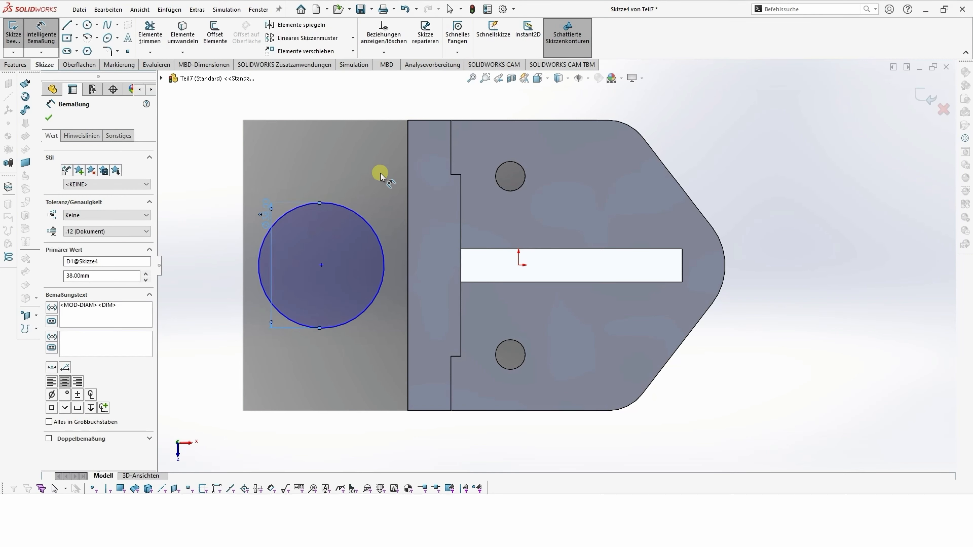
Step: Dimension the horizontal distance from the circle's centre to the upright plate's front corner to 19 mm
left_click(322, 265)
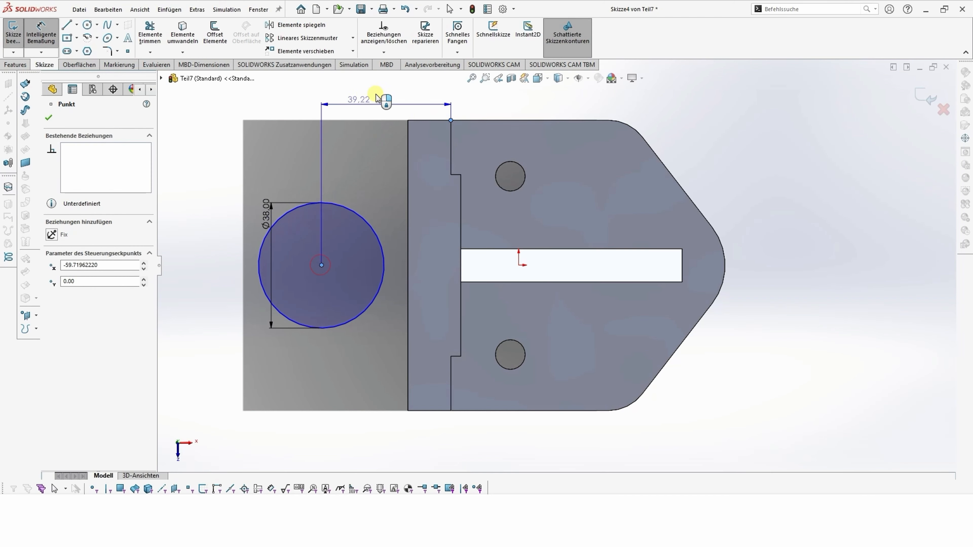
left_click(390, 94)
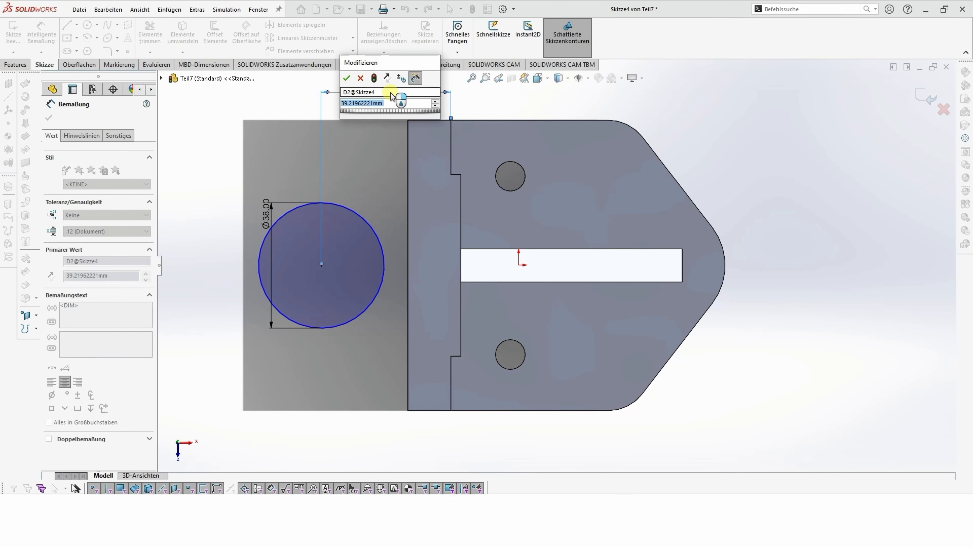
type("19")
key("Return")
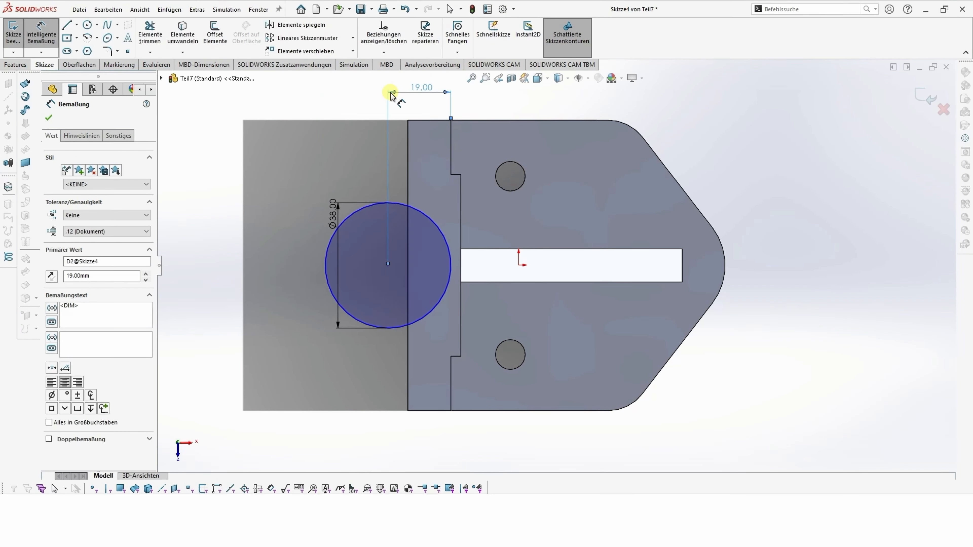
key("Escape")
Step: Trim away the part of the circle that overlaps the upright plate's top face
scroll(375, 197, "down", 2)
left_click(150, 28)
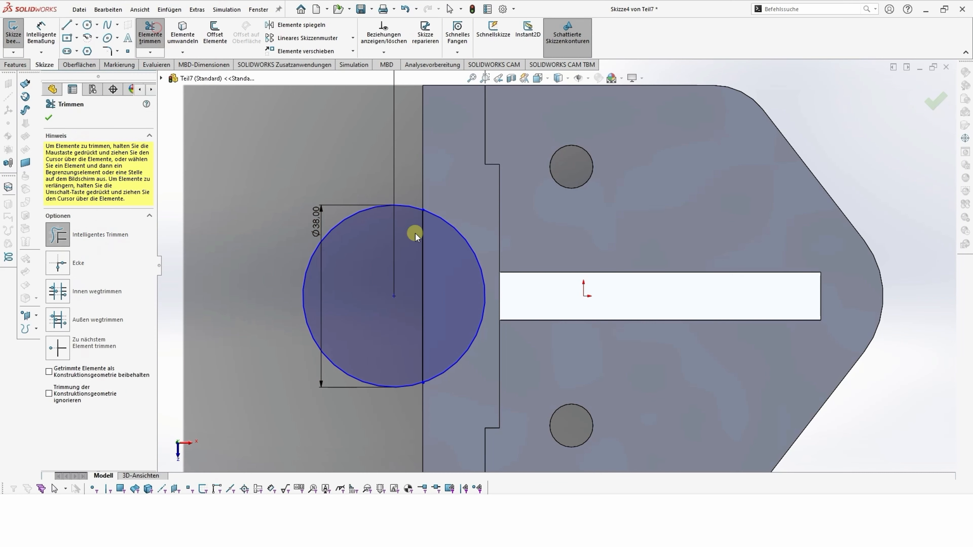
left_click_drag(452, 267, 479, 234)
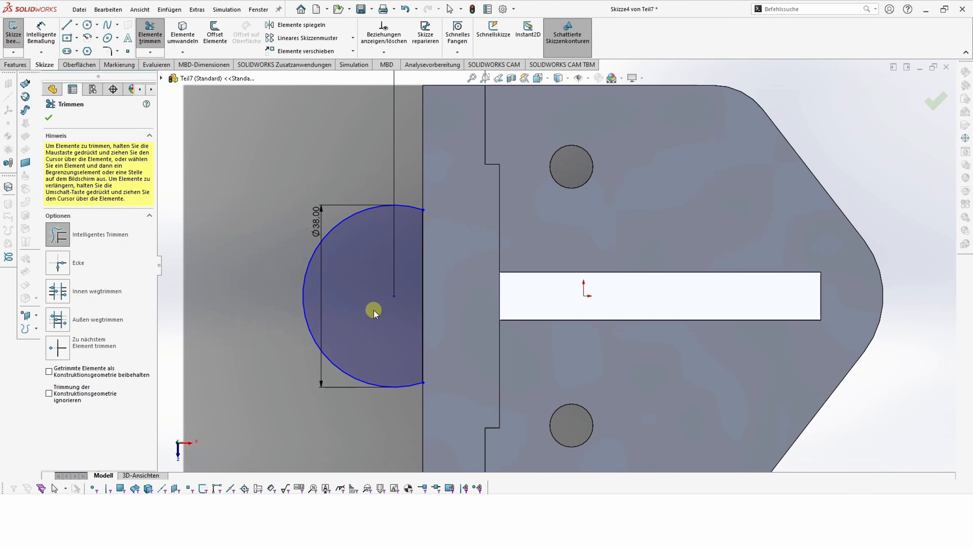
key("f")
left_click(48, 118)
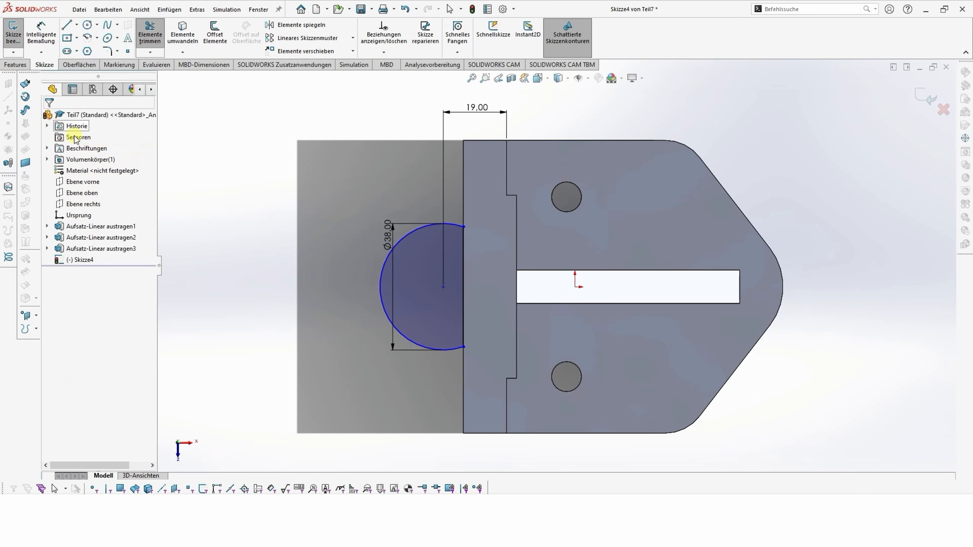
Step: Start a blind boss extrusion of the trimmed circle profile and reverse its direction so it runs down the plate's back
left_click(15, 65)
left_click(24, 35)
scroll(498, 269, "up", 4)
middle_click_drag(517, 299, 471, 207)
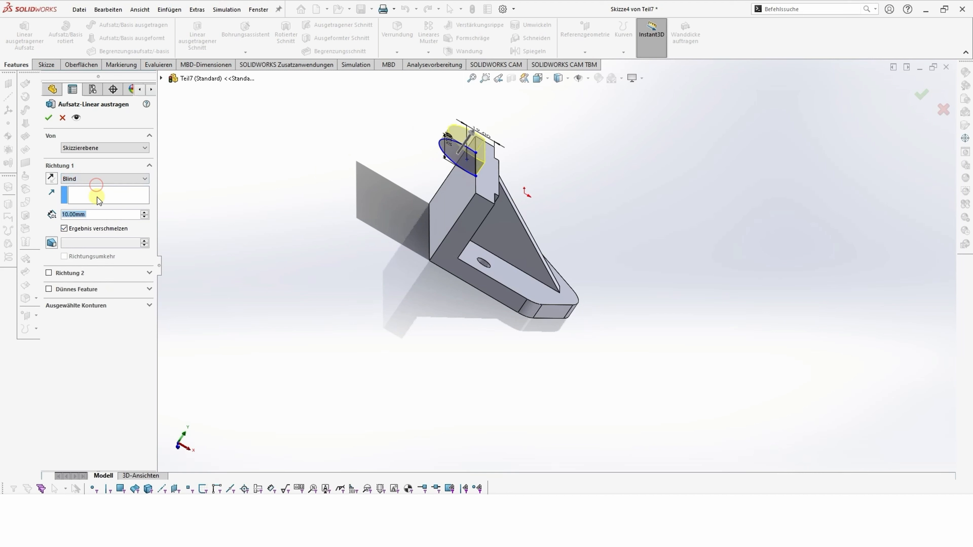
left_click(51, 178)
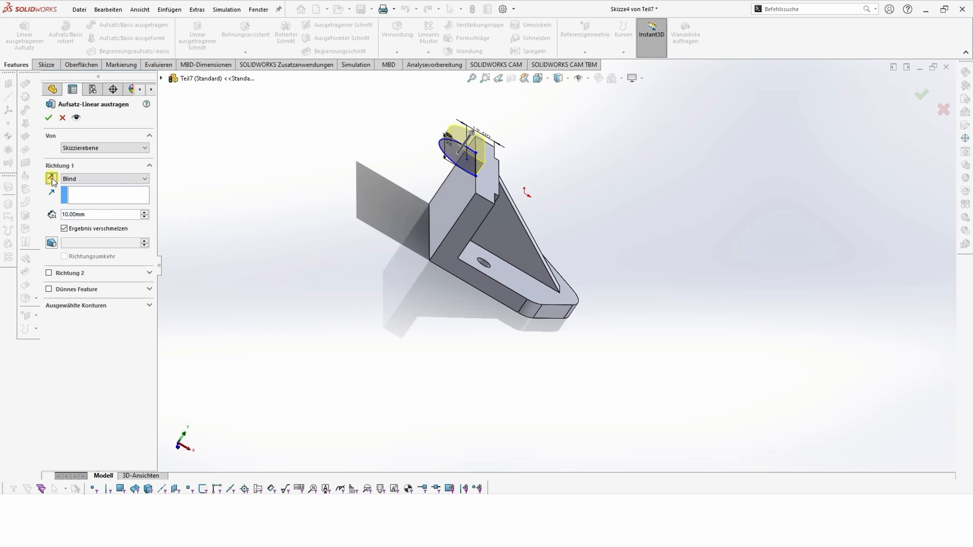
Step: Set the boss extrusion depth to 40 mm
double_click(88, 214)
type("40")
key("Return")
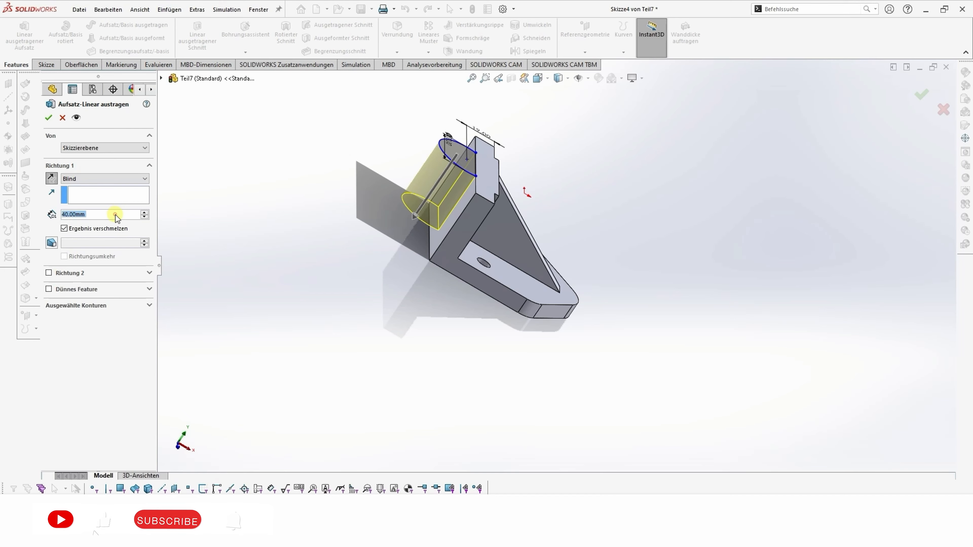
Step: Set the boss extrusion depth to 50 mm and complete the feature
middle_click_drag(386, 376, 386, 339)
left_click(95, 215)
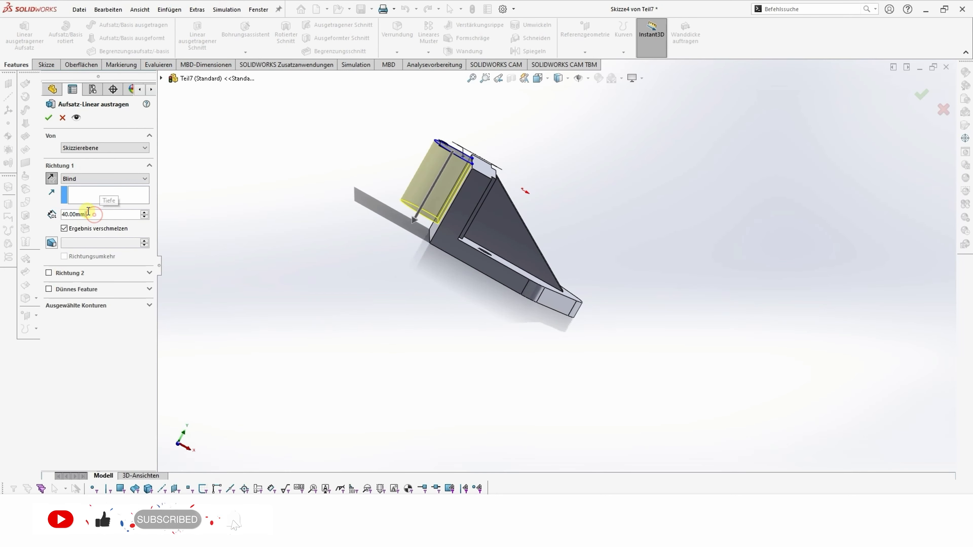
left_click_drag(95, 215, 30, 213)
type("50")
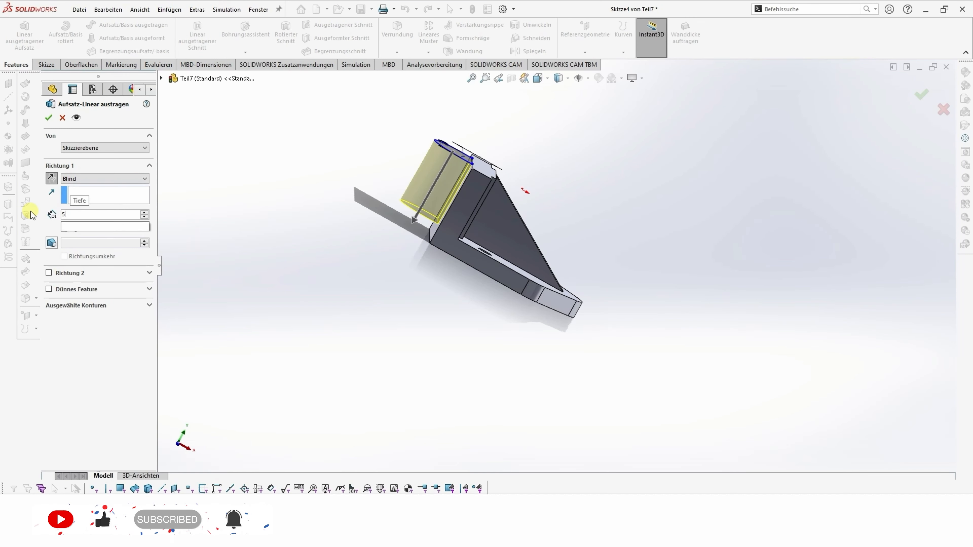
key("Return")
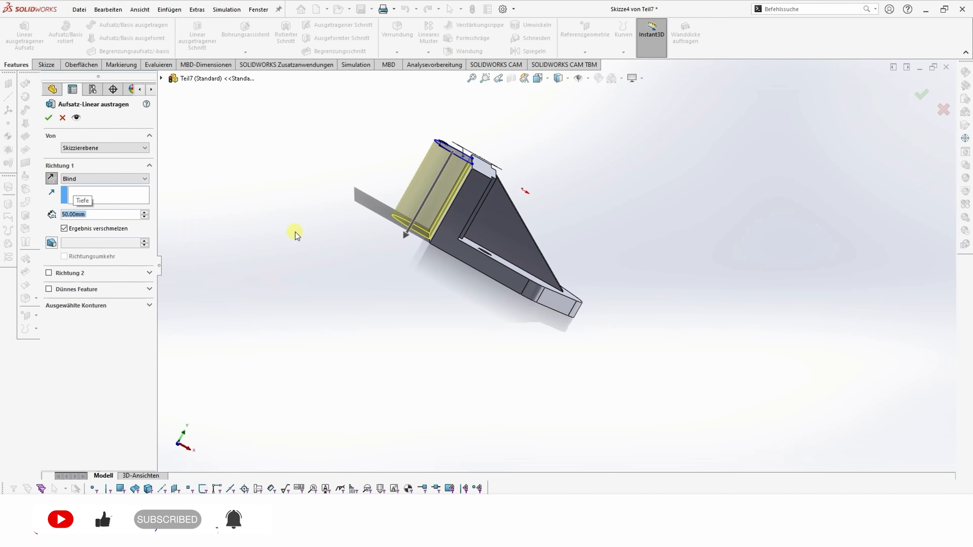
left_click(271, 232)
left_click(51, 119)
Step: Sketch a circle about 12 mm in diameter on the upright's top face, concentric with the rounded boss
middle_click_drag(383, 268, 433, 249)
left_click(432, 206)
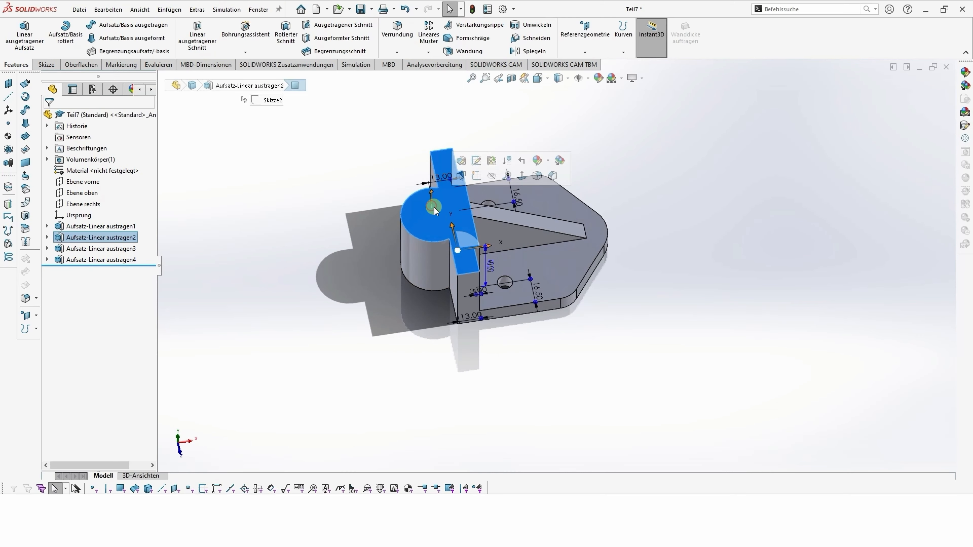
left_click(476, 175)
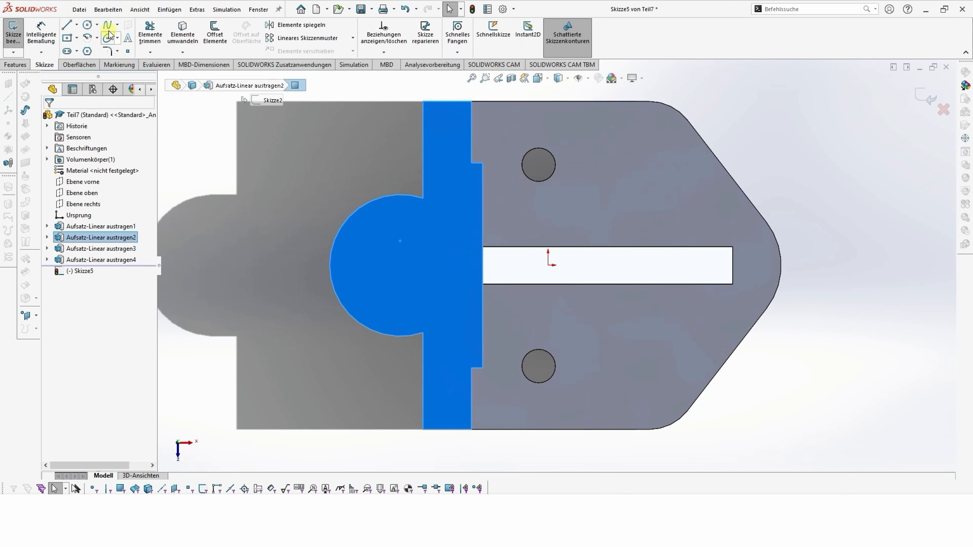
left_click(88, 25)
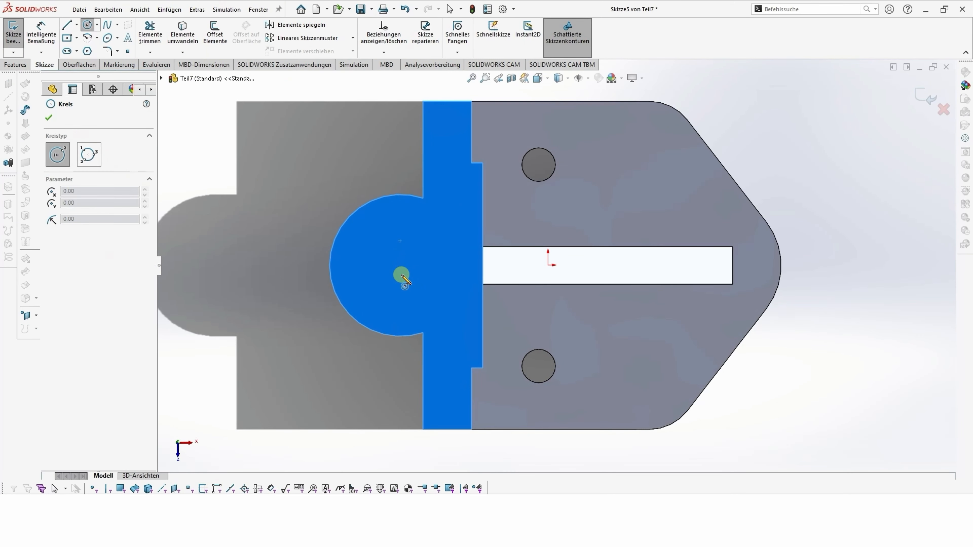
left_click(400, 266)
left_click(400, 243)
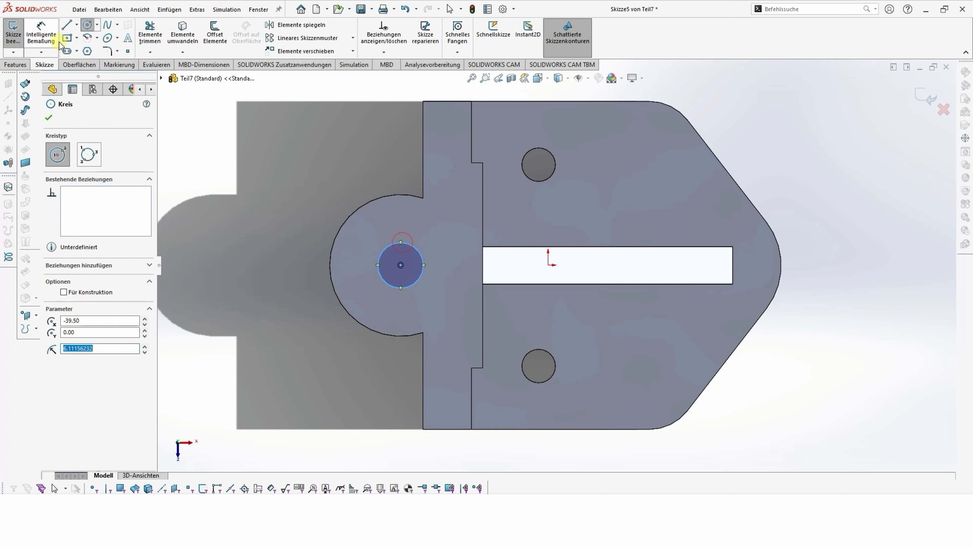
Step: Dimension the concentric circle's diameter to 19 mm
left_click(52, 34)
left_click(385, 253)
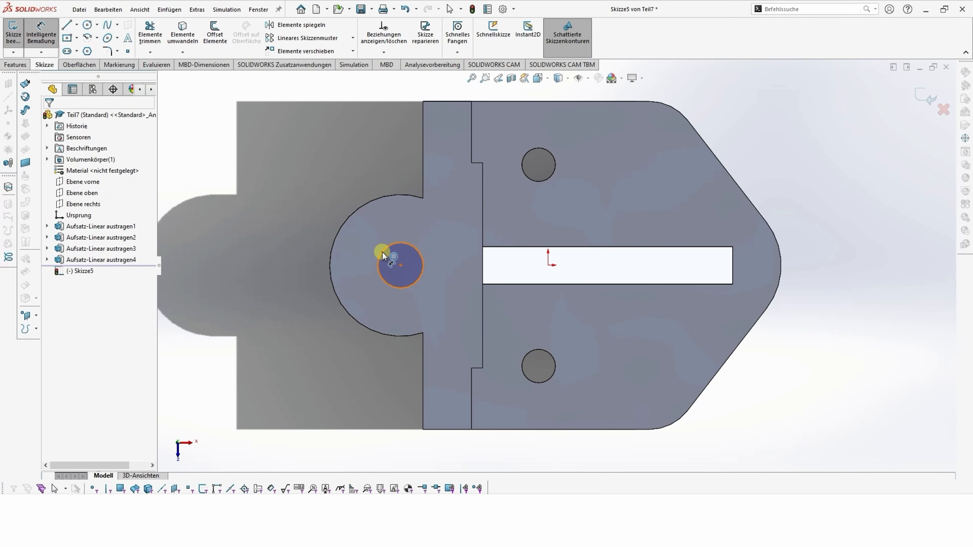
left_click(242, 186)
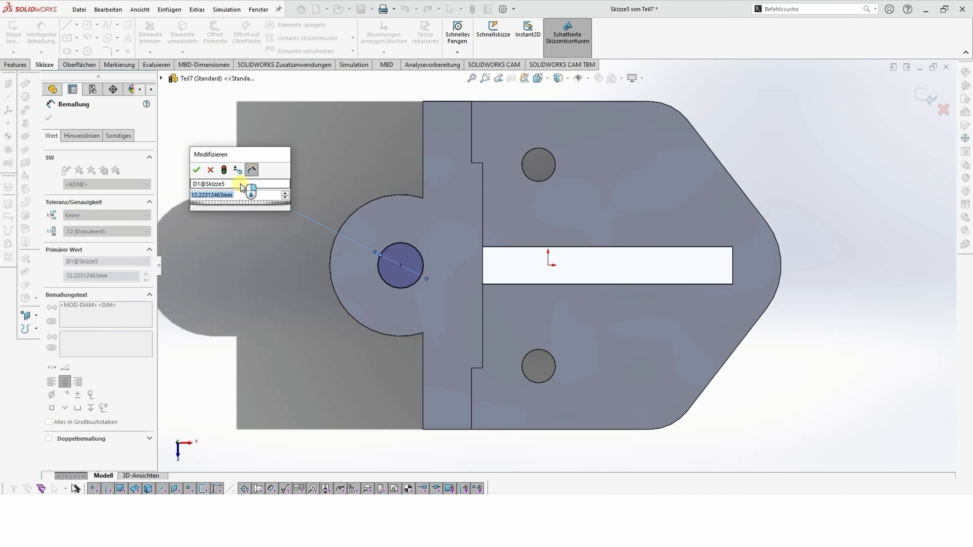
type("19")
key("Return")
key("Escape")
Step: Cut the 19 mm circle through the entire boss with an extruded cut set to Durch alles
left_click(22, 64)
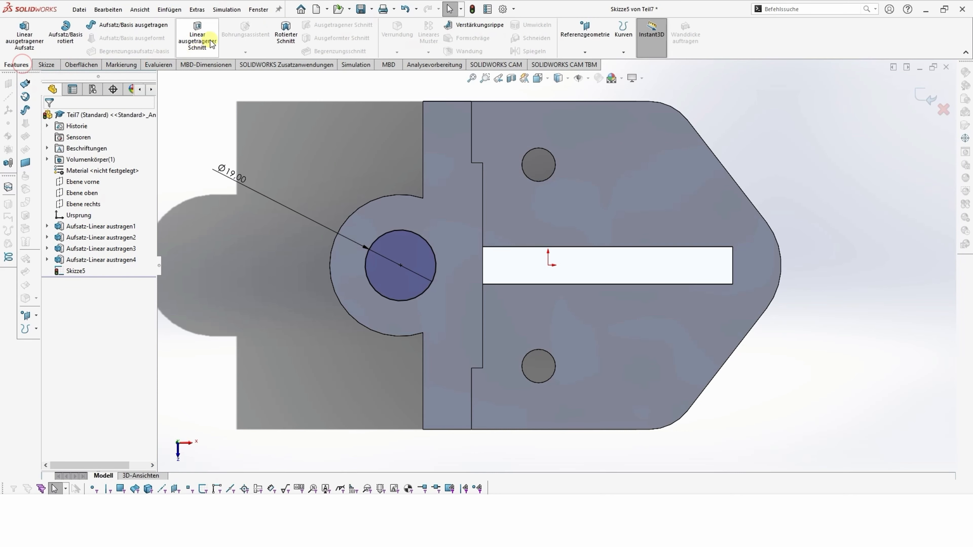
left_click(214, 25)
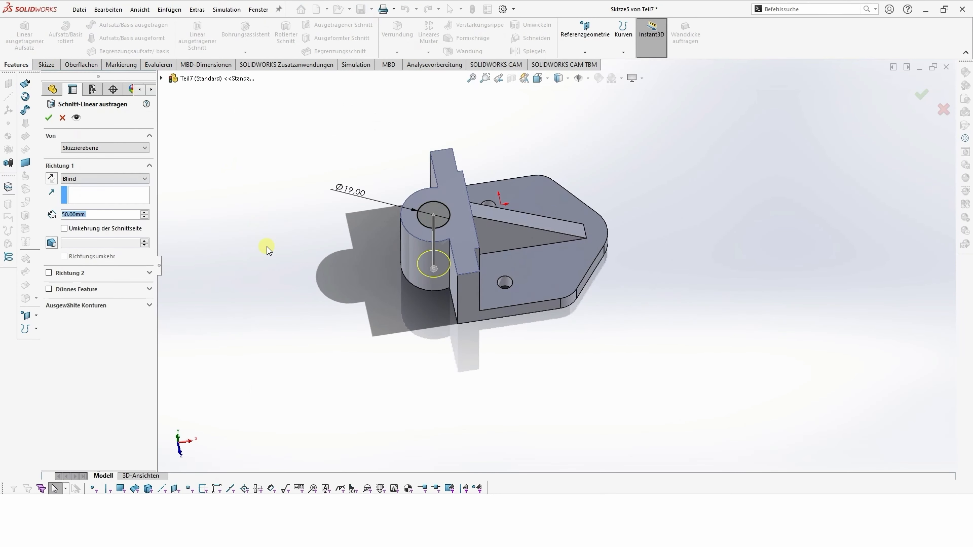
left_click(98, 177)
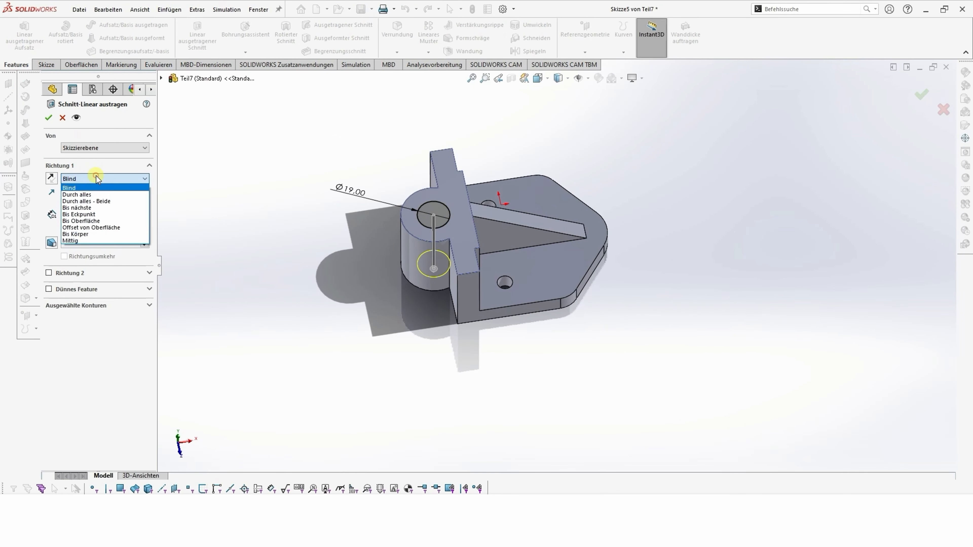
left_click(95, 194)
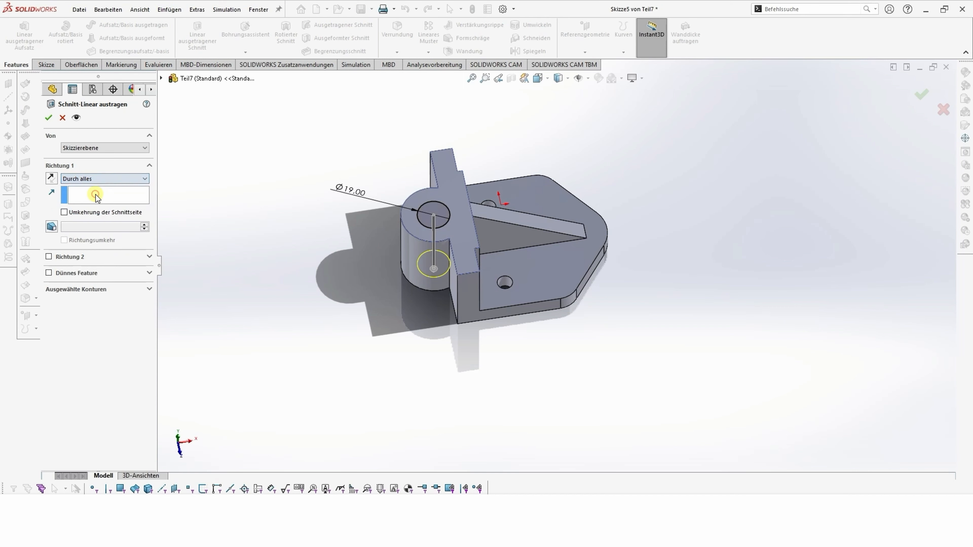
left_click(49, 118)
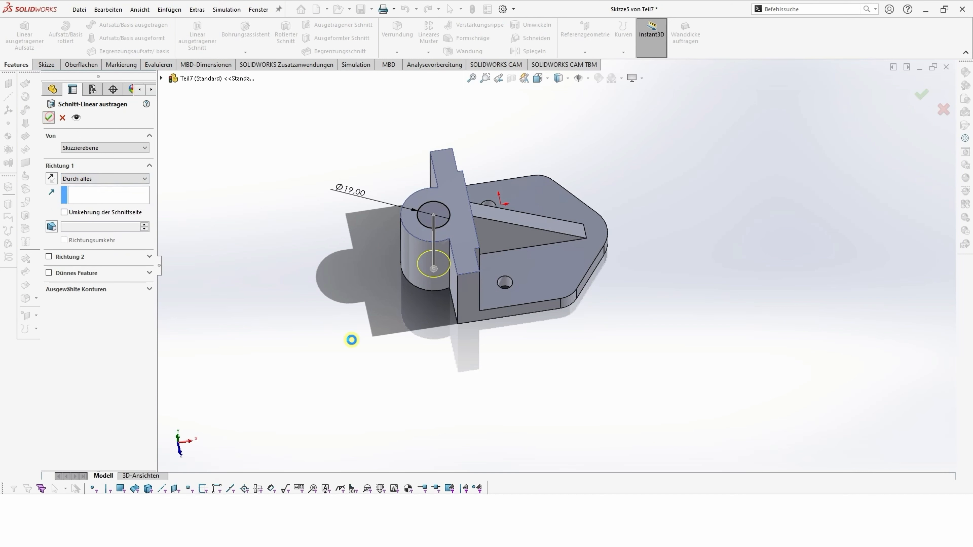
left_click_drag(418, 374, 393, 395)
key("Escape")
Step: Start a fillet on the two vertical edges where the cylindrical boss meets the upright
middle_click_drag(423, 343, 573, 491)
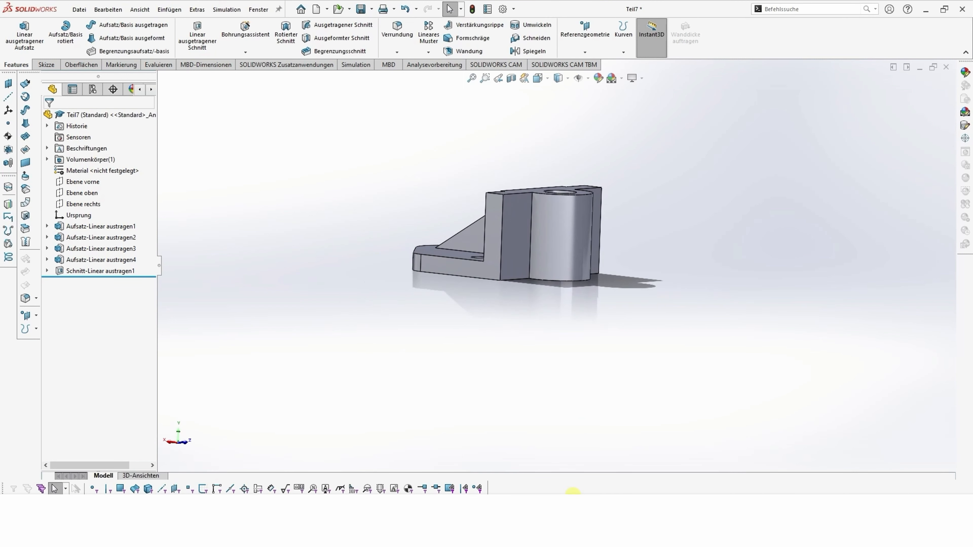
scroll(578, 256, "down", 3)
left_click(397, 30)
left_click(505, 255)
middle_click_drag(567, 341, 433, 345)
left_click(435, 254)
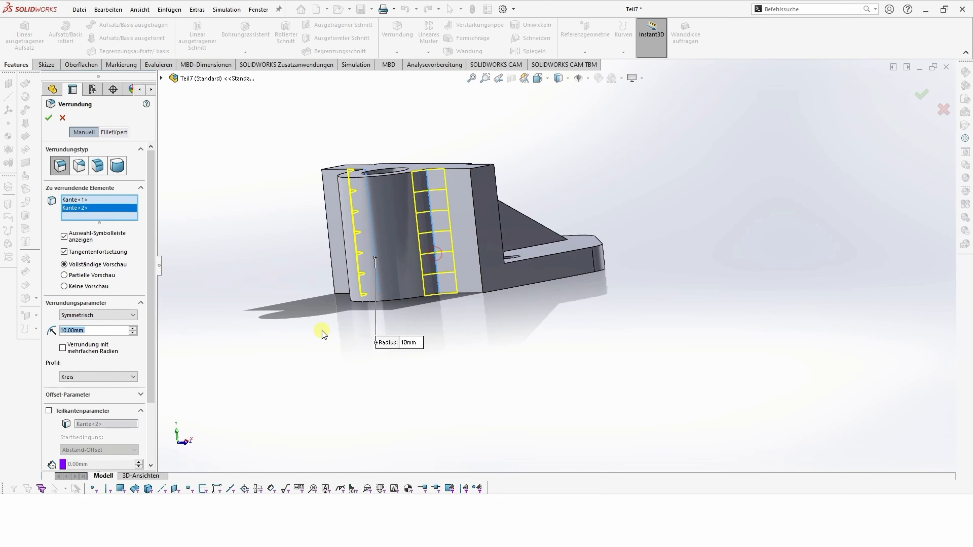
Step: Set the radius of the boss edge fillet to 5 mm and complete the feature
middle_click_drag(322, 334, 377, 353)
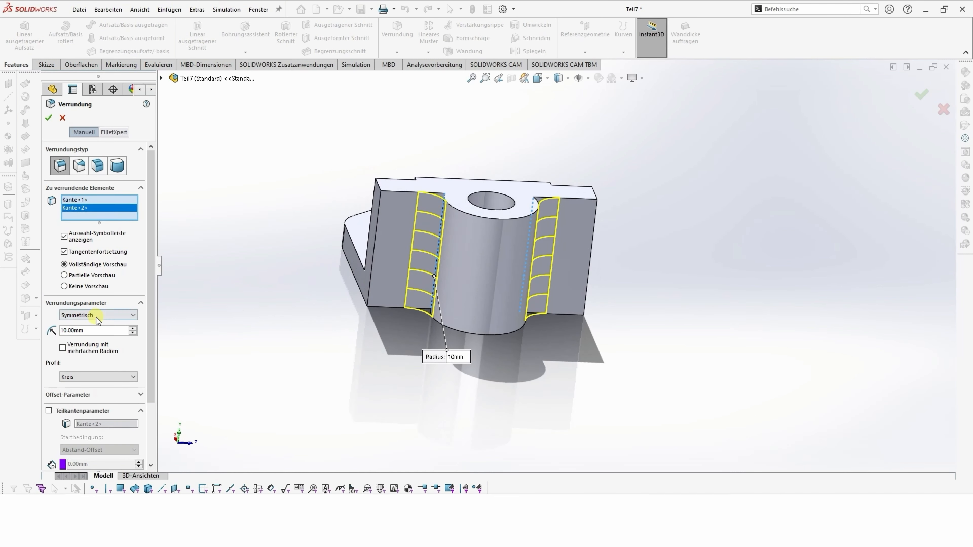
left_click(85, 331)
left_click_drag(85, 329, 47, 330)
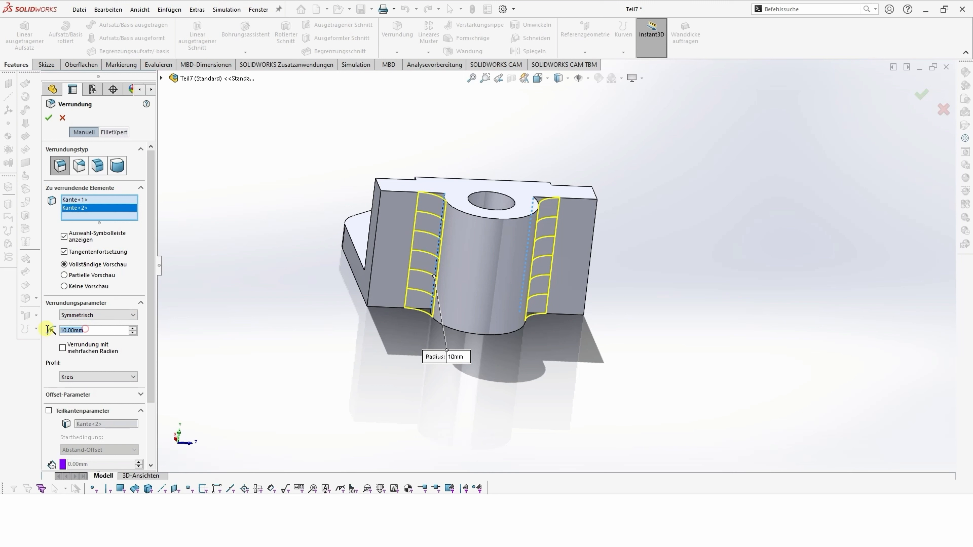
type("5")
key("Return")
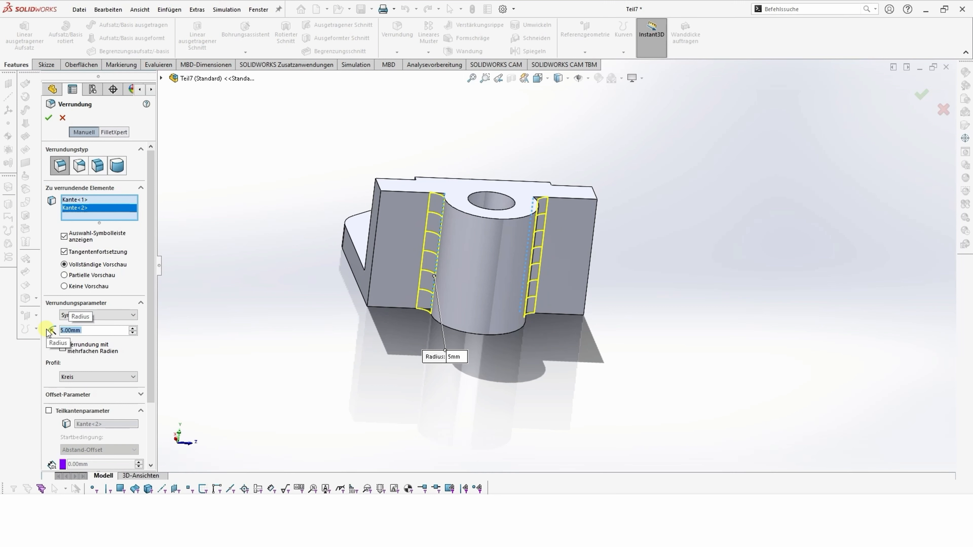
left_click(48, 117)
Step: Start another fillet on the two vertical step edges of the upright's rib-side face, one on each side of the rib
middle_click_drag(532, 369, 381, 428)
scroll(378, 299, "down", 2)
left_click(397, 30)
left_click(371, 193)
middle_click_drag(600, 232, 740, 97)
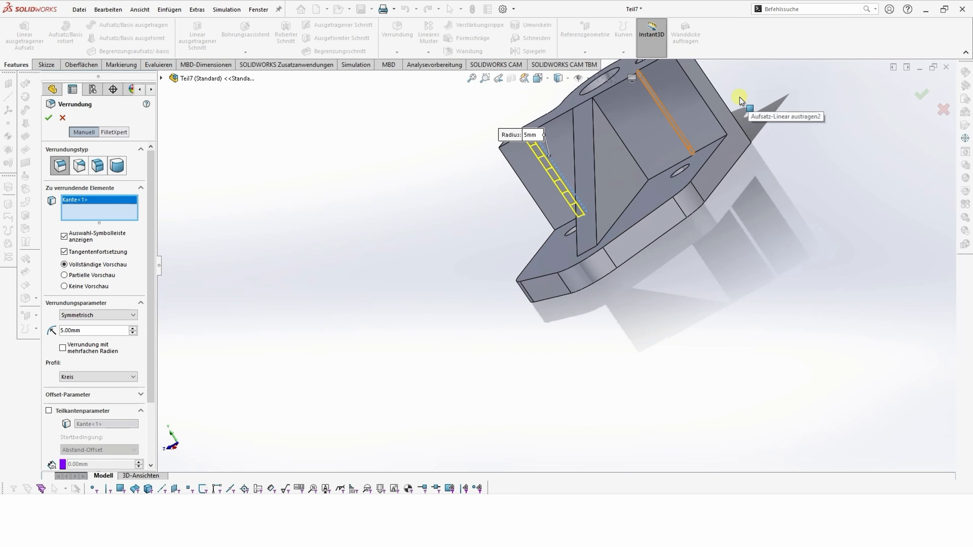
scroll(670, 108, "down", 2)
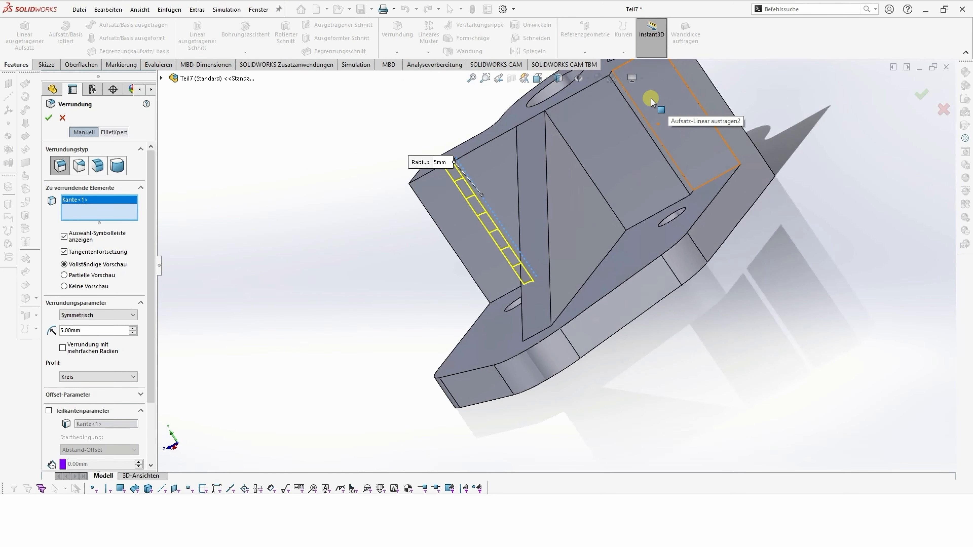
left_click(634, 105)
middle_click_drag(332, 267, 375, 248)
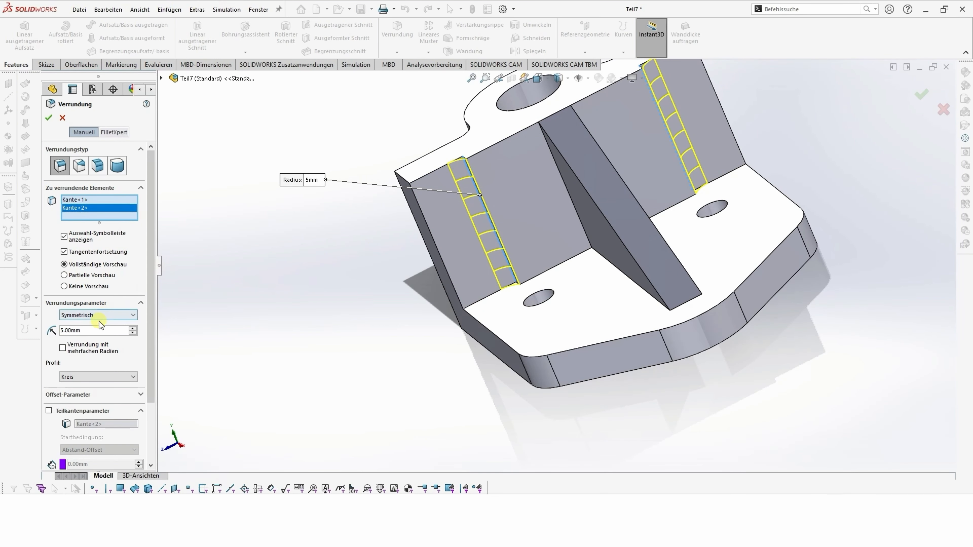
Step: Set the radius of the upright's step edge fillet to 2 mm and complete the feature
left_click(96, 330)
double_click(96, 330)
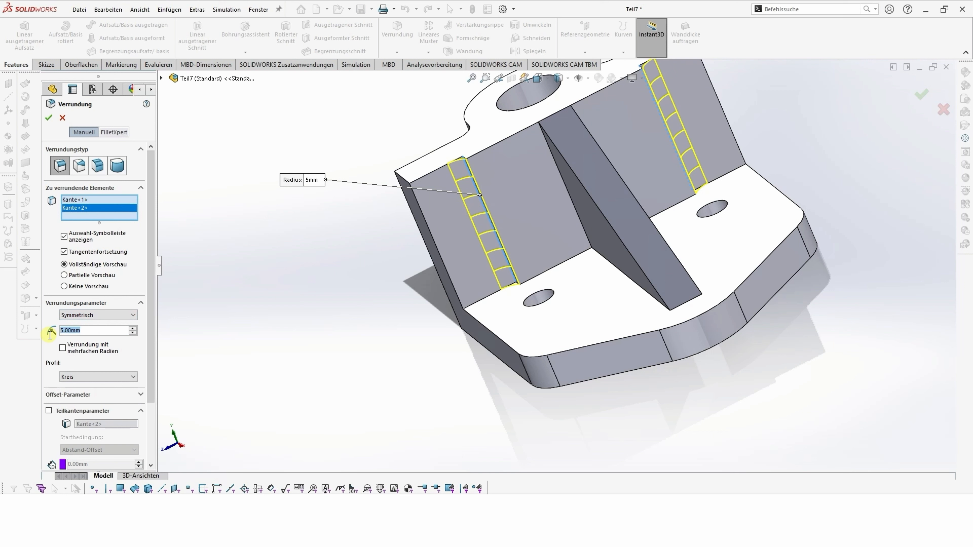
type("2")
key("Return")
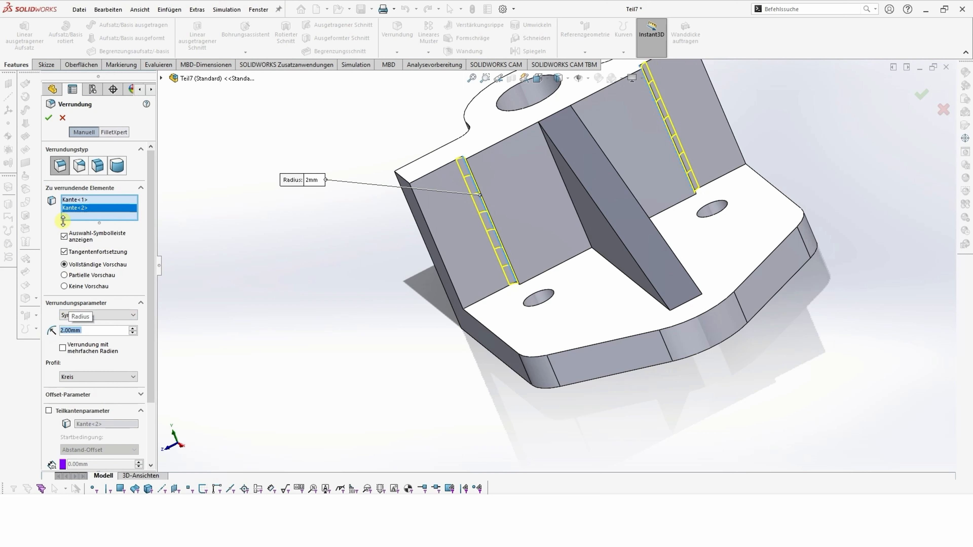
left_click(50, 118)
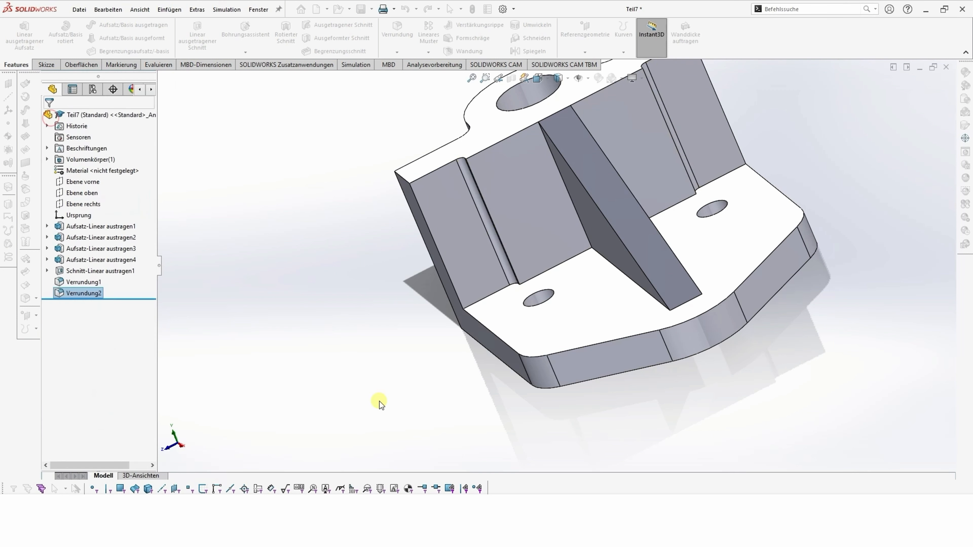
middle_click_drag(447, 425, 867, 506)
mouse_move(778, 456)
middle_mouse_down()
mouse_move(765, 441)
mouse_move(719, 441)
mouse_move(645, 474)
mouse_move(655, 484)
mouse_move(693, 454)
mouse_move(772, 450)
middle_mouse_up()
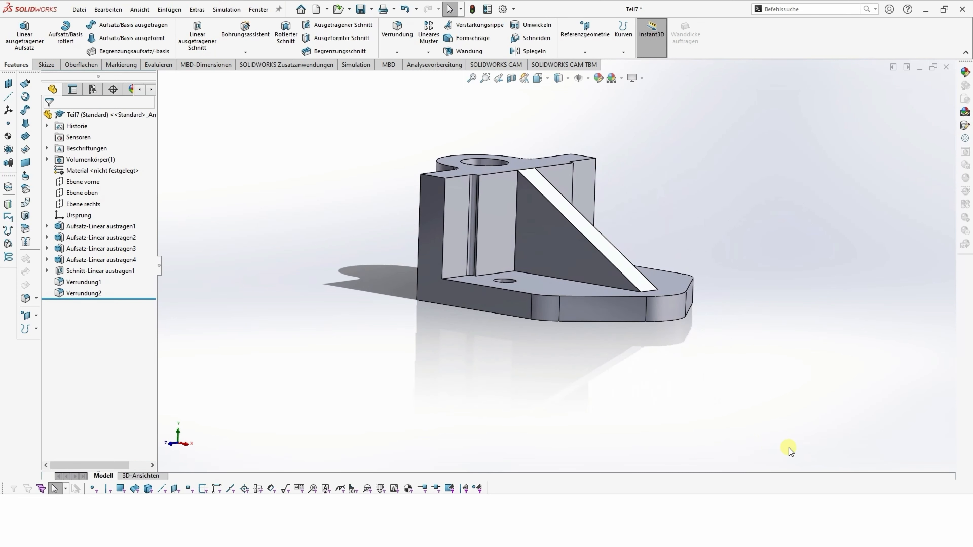